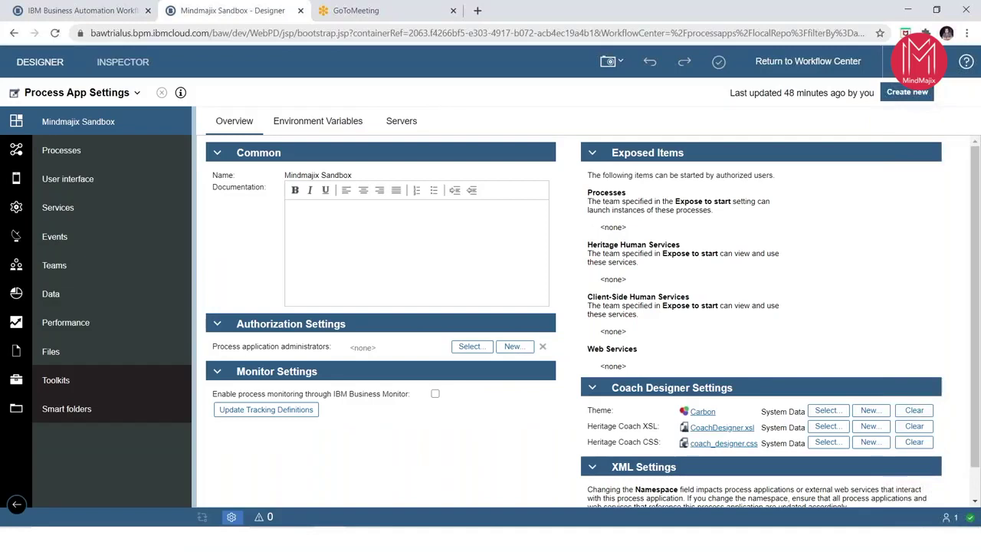
# Step: Return to the Workflow Center, reopen the Mindmajix Sandbox process app in the designer and decline the feedback request
pyautogui.click(181, 33)
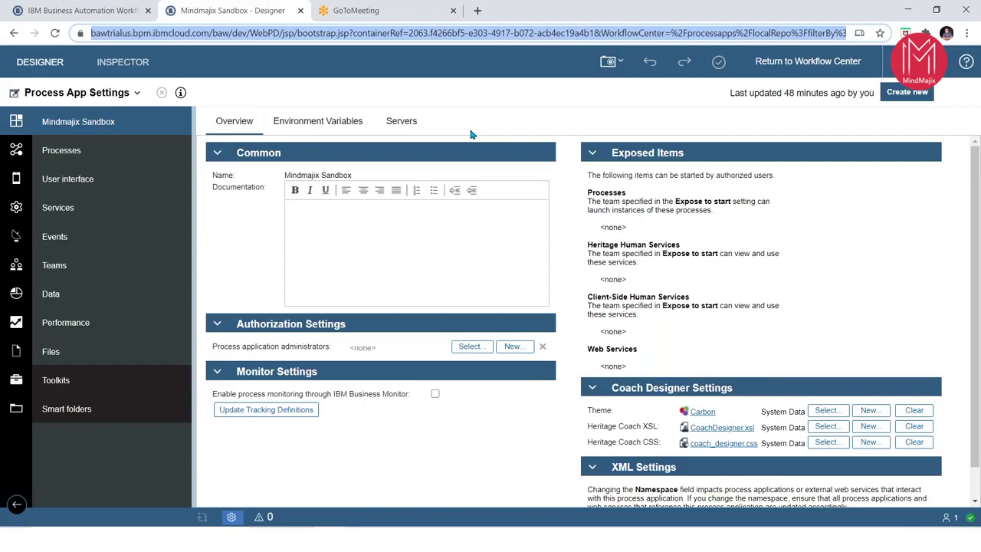
pyautogui.click(823, 63)
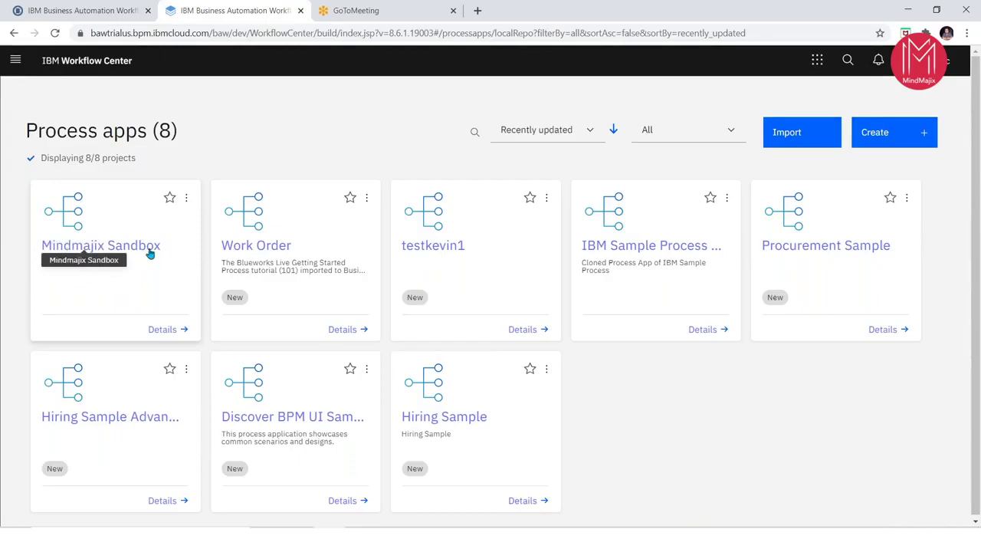
pyautogui.click(90, 253)
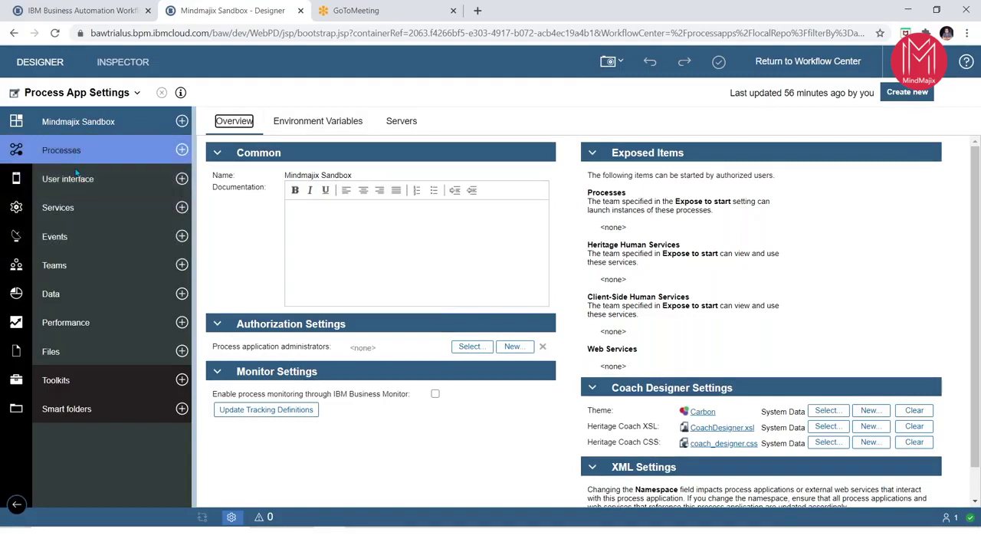
pyautogui.click(75, 182)
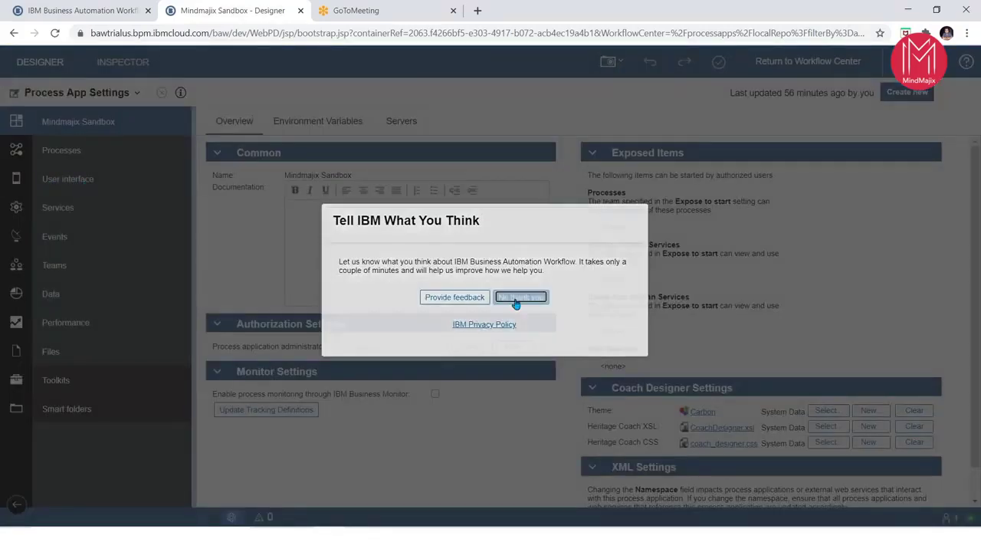
pyautogui.click(519, 296)
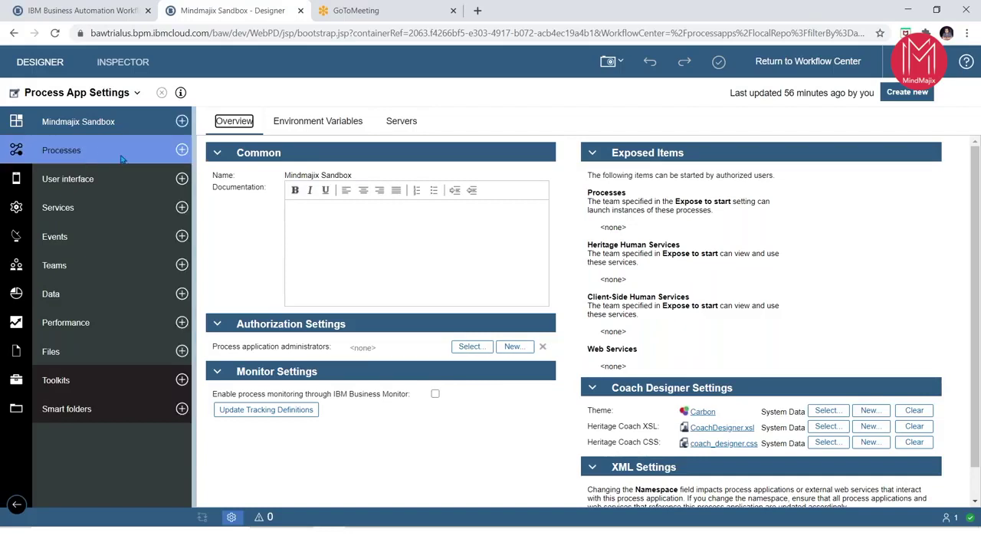
# Step: Review which item types can be created under Processes, User interface, Services, Events and Teams
pyautogui.click(98, 151)
pyautogui.click(181, 151)
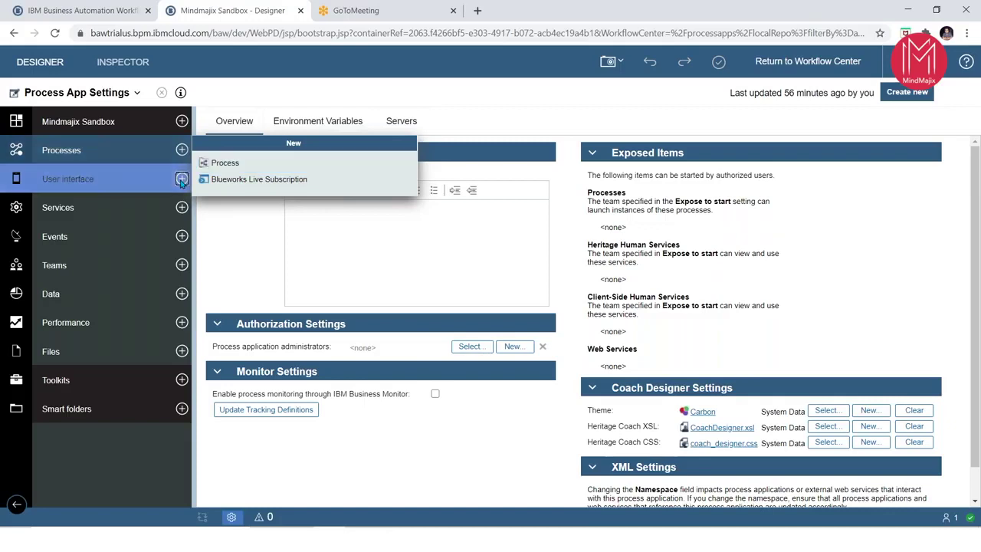
pyautogui.click(181, 179)
pyautogui.click(182, 179)
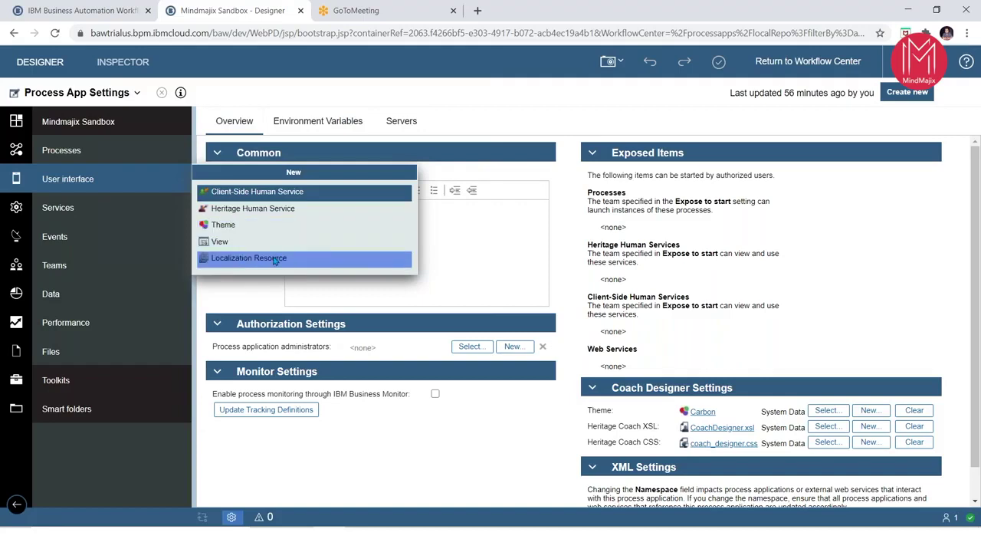
pyautogui.click(181, 207)
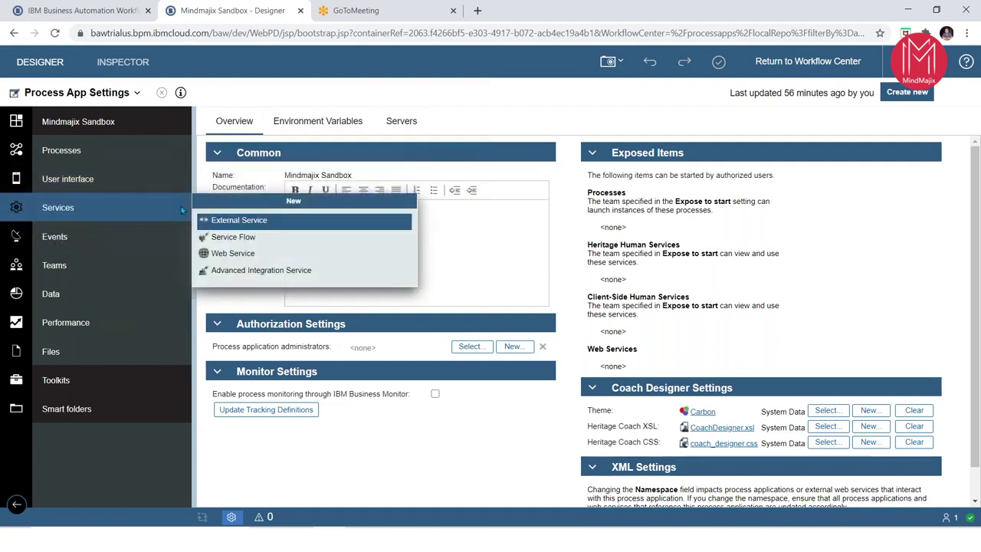
pyautogui.click(181, 236)
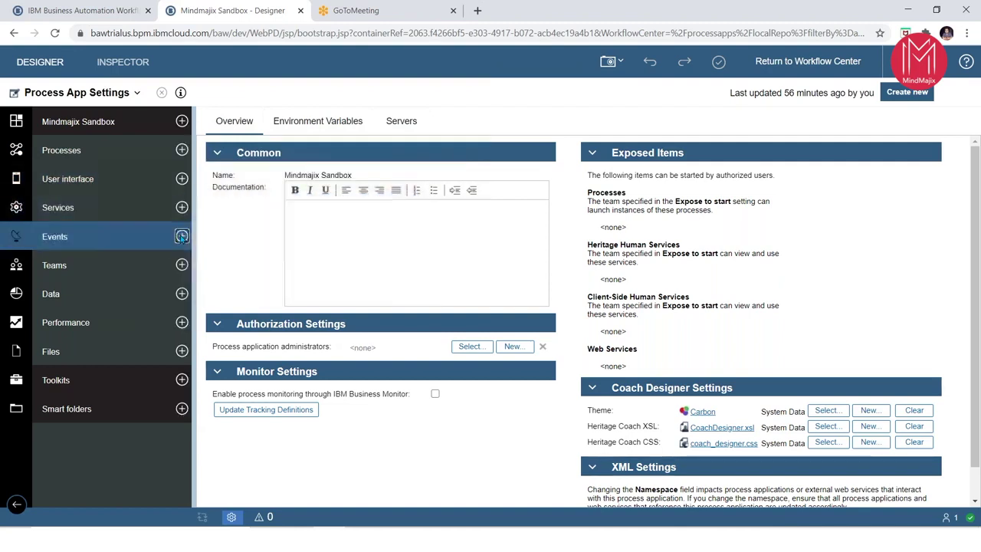
pyautogui.click(182, 264)
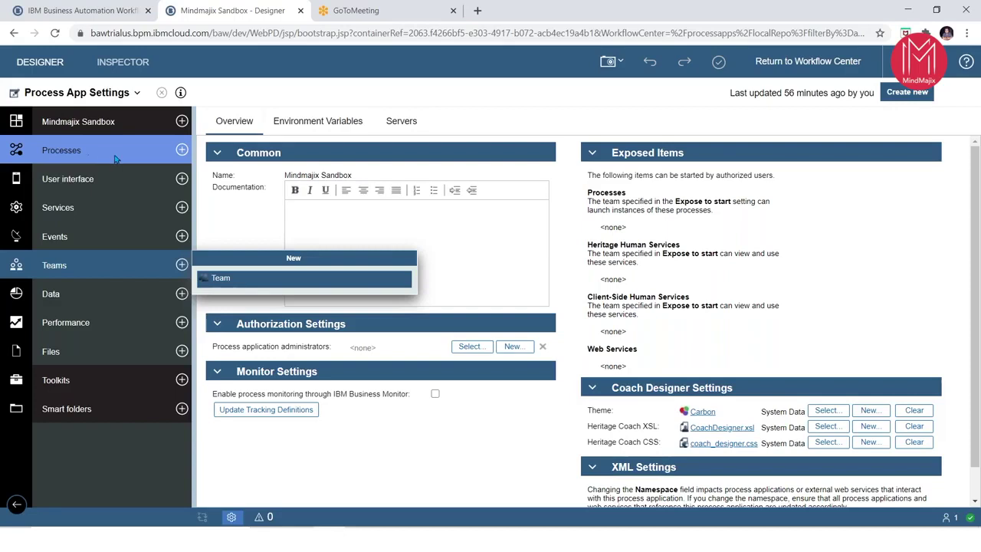
pyautogui.click(183, 151)
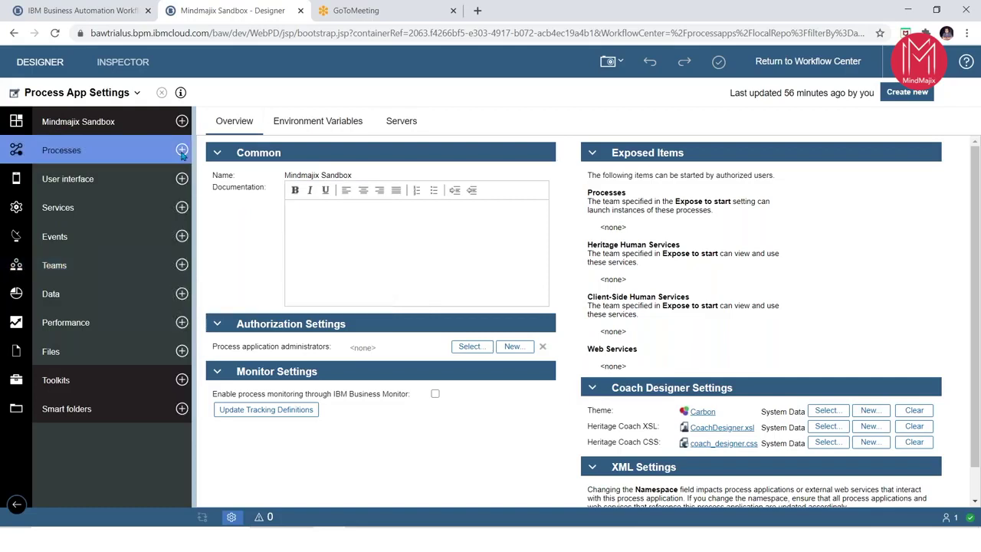
# Step: Check the list of existing processes in the Mindmajix Sandbox process app and close it
pyautogui.click(67, 153)
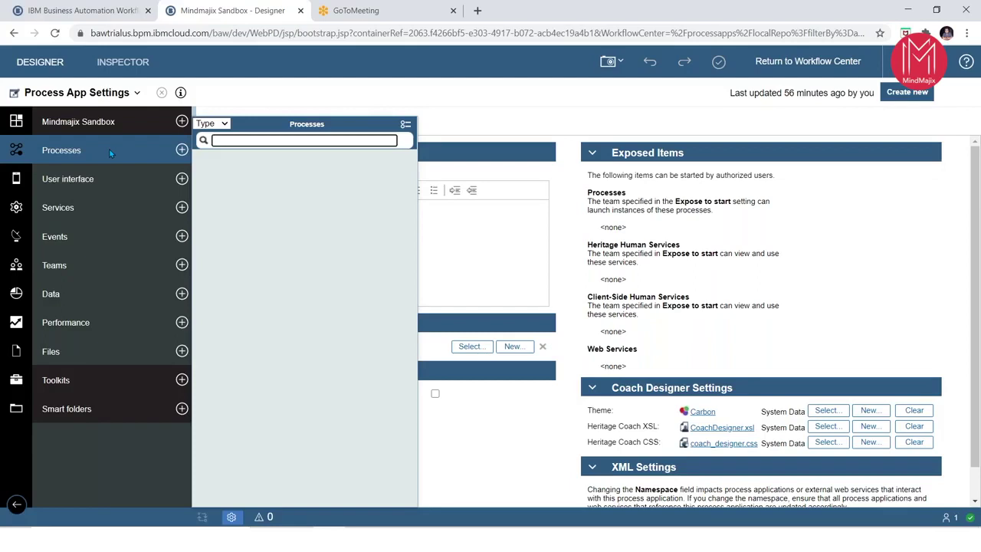
pyautogui.click(71, 155)
pyautogui.click(72, 155)
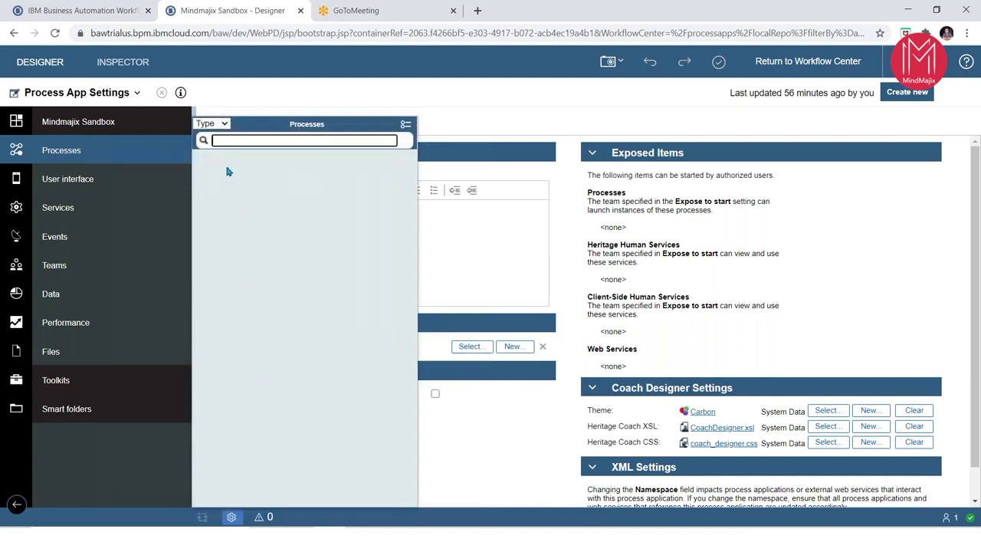
pyautogui.moveTo(181, 156)
pyautogui.click(123, 154)
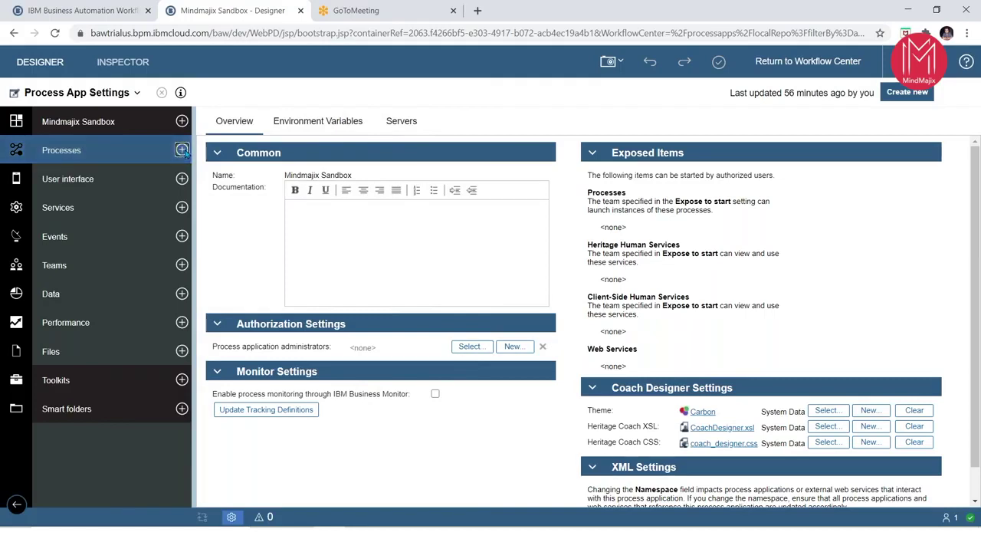
# Step: Create a new process named "Leave Application Process" in the process app
pyautogui.click(182, 151)
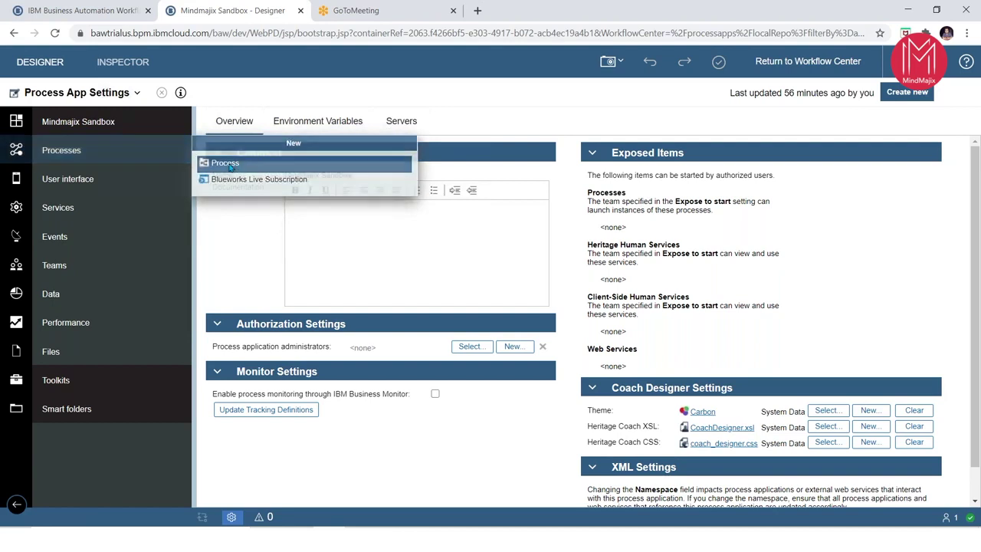
pyautogui.click(230, 164)
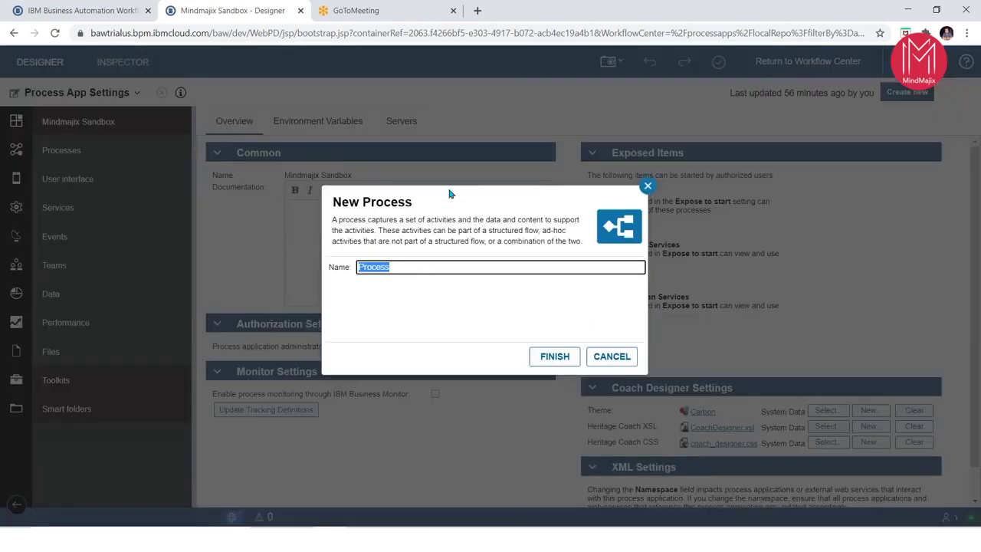
pyautogui.moveTo(334, 219); pyautogui.dragTo(634, 255)
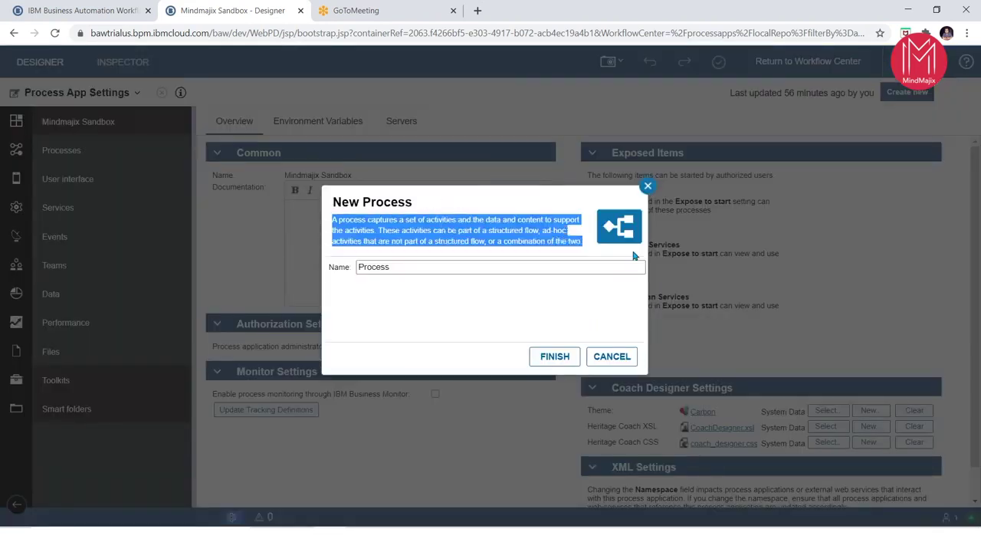
pyautogui.click(422, 271)
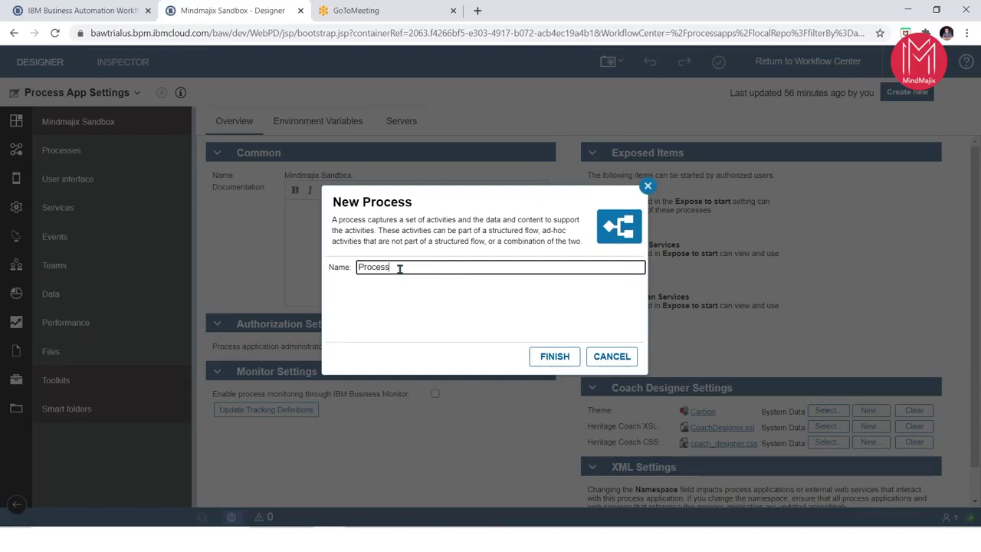
pyautogui.press('Home')
pyautogui.write('Leave Application')
pyautogui.click(546, 356)
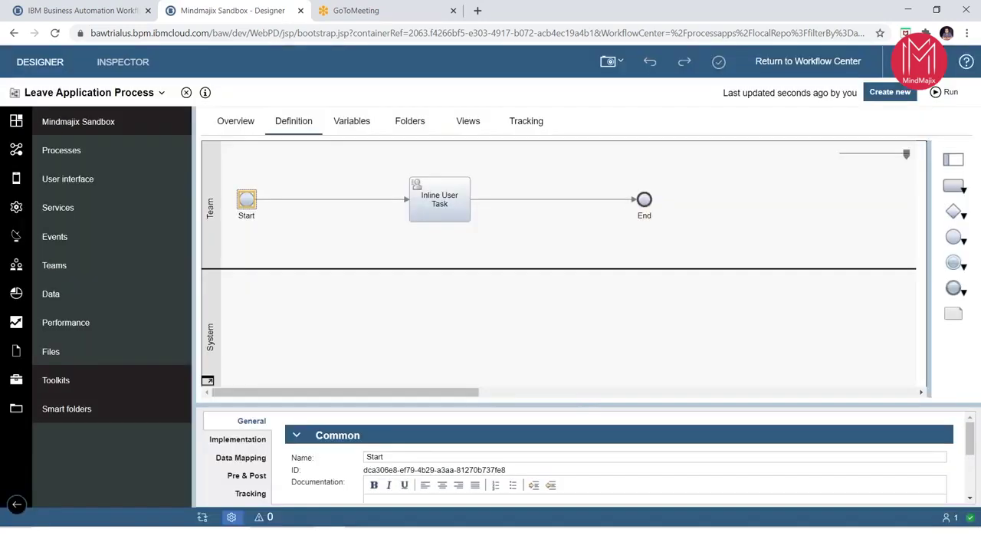
# Step: Rename the Team lane of the process diagram as Employee
pyautogui.click(312, 252)
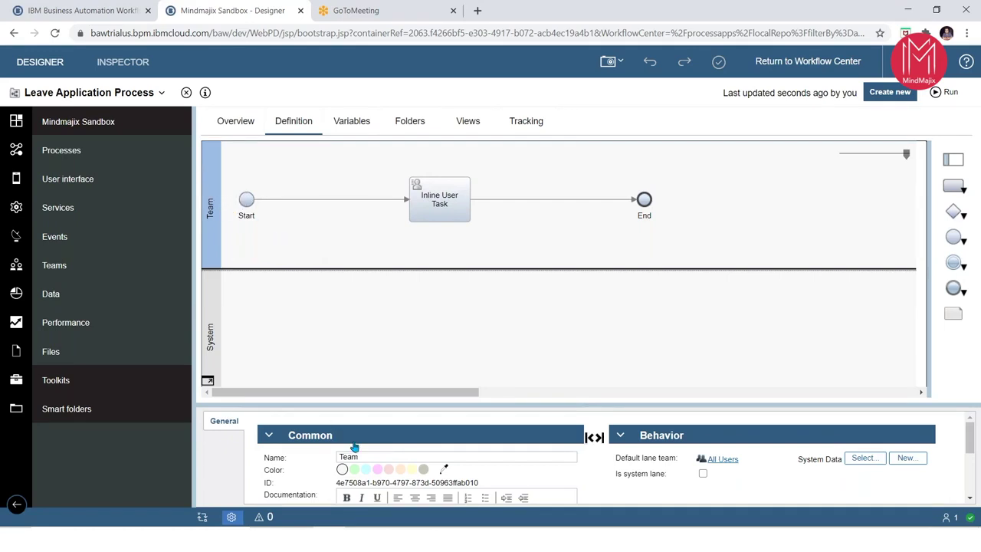
pyautogui.moveTo(365, 457); pyautogui.dragTo(331, 459)
pyautogui.write('Employee')
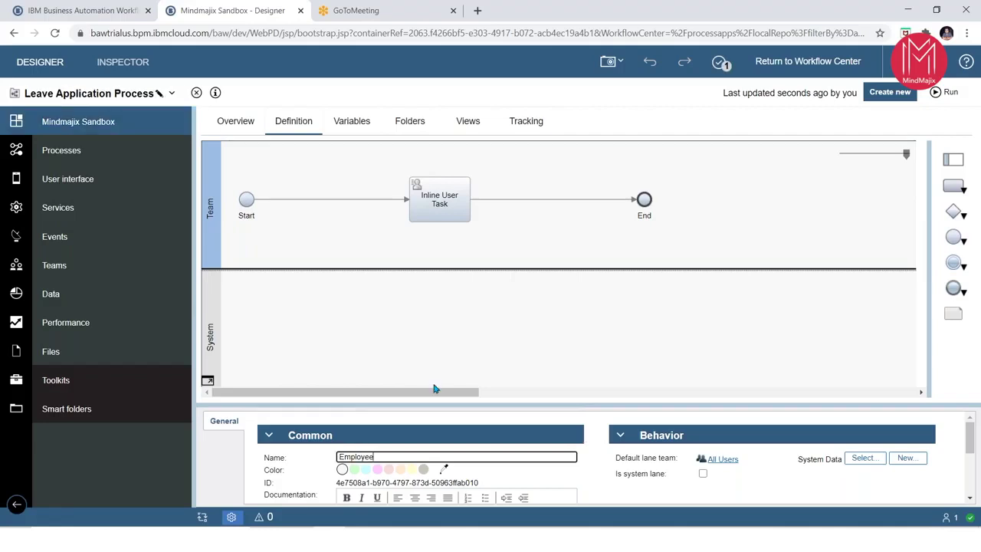
pyautogui.click(595, 317)
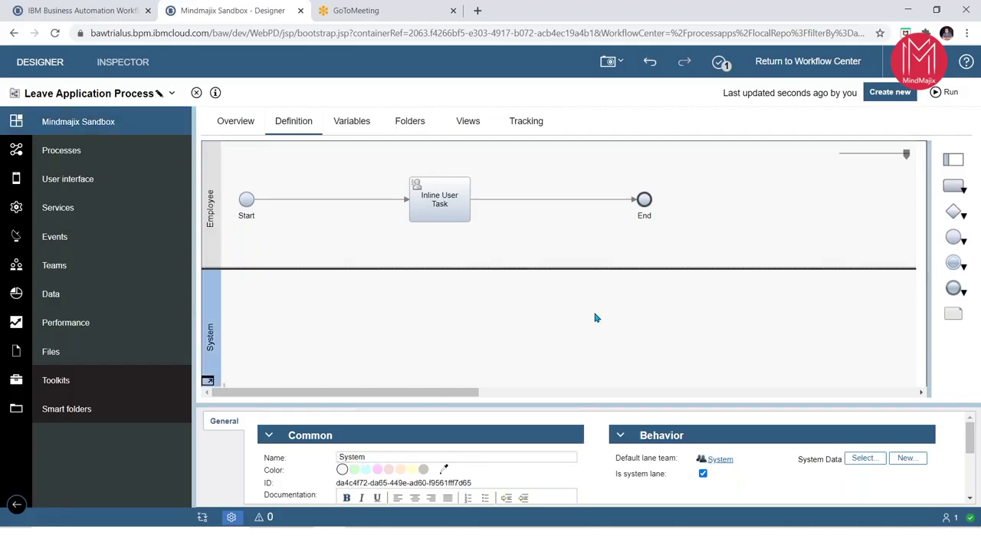
# Step: Inspect the properties of the Employee lane and its Inline User Task, declining the feedback request
pyautogui.click(279, 250)
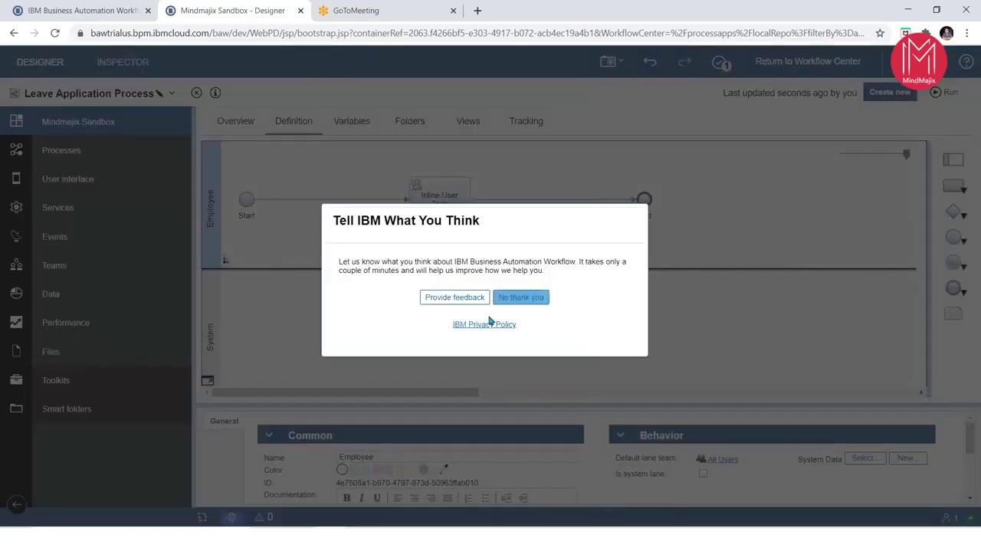
pyautogui.click(515, 297)
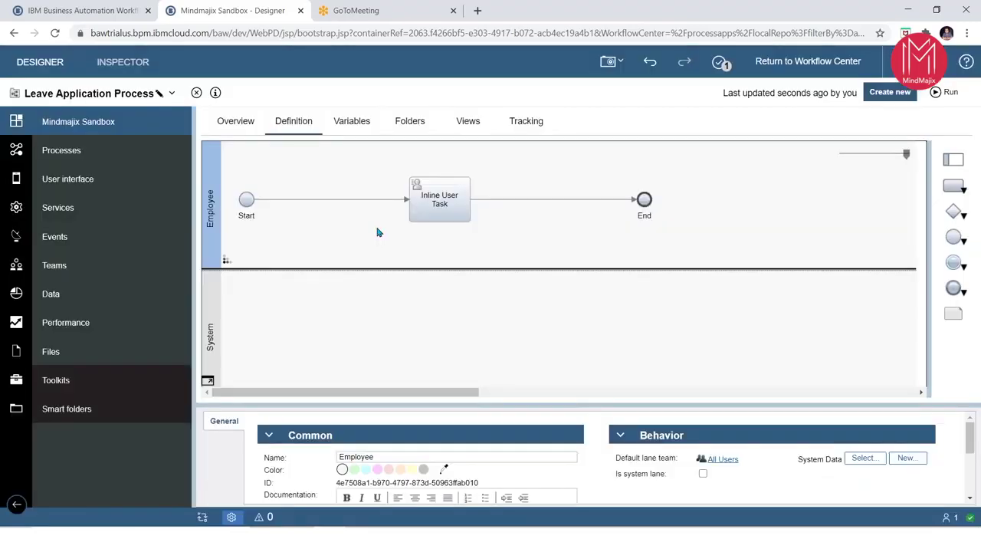
pyautogui.click(460, 203)
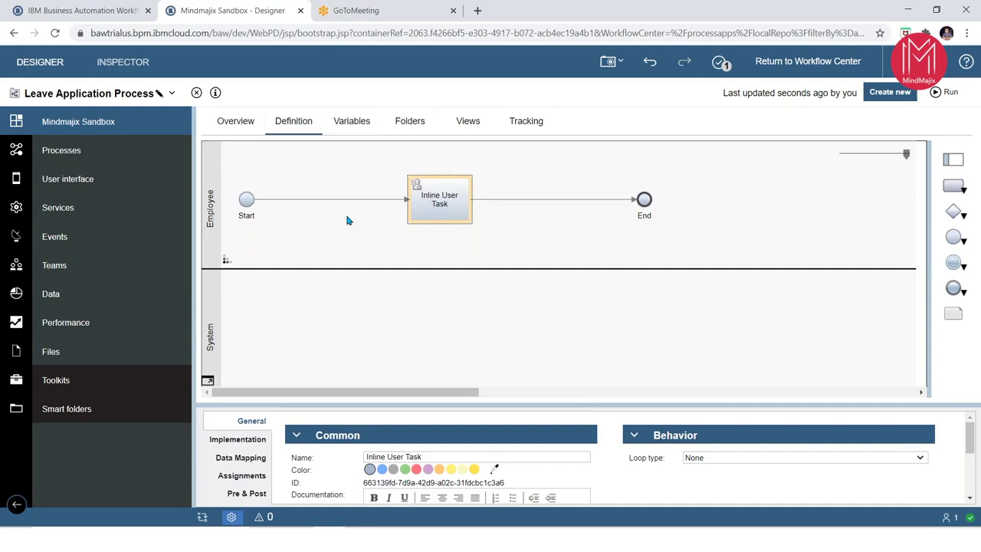
pyautogui.click(318, 230)
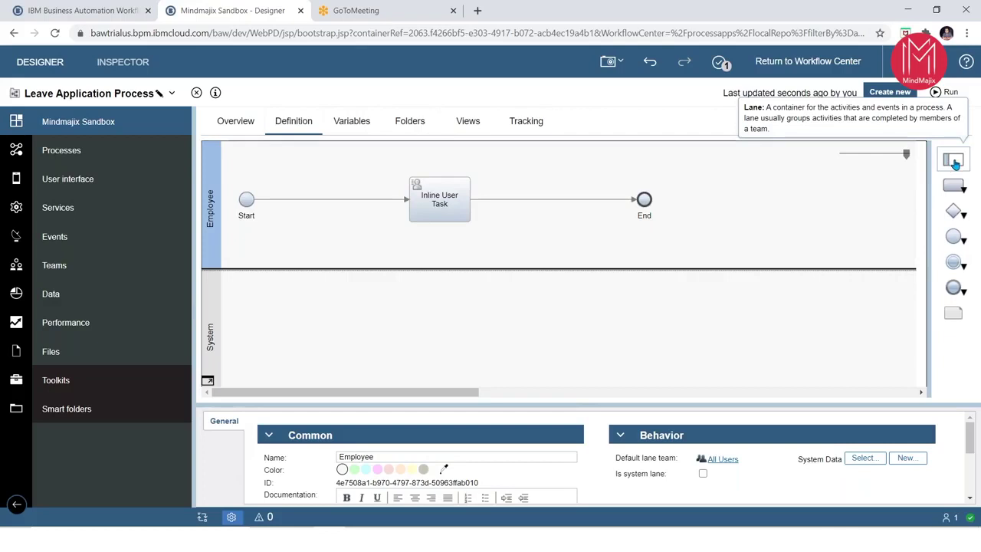
# Step: Add a new lane above the Employee lane and name it Manager
pyautogui.moveTo(954, 165); pyautogui.dragTo(657, 174)
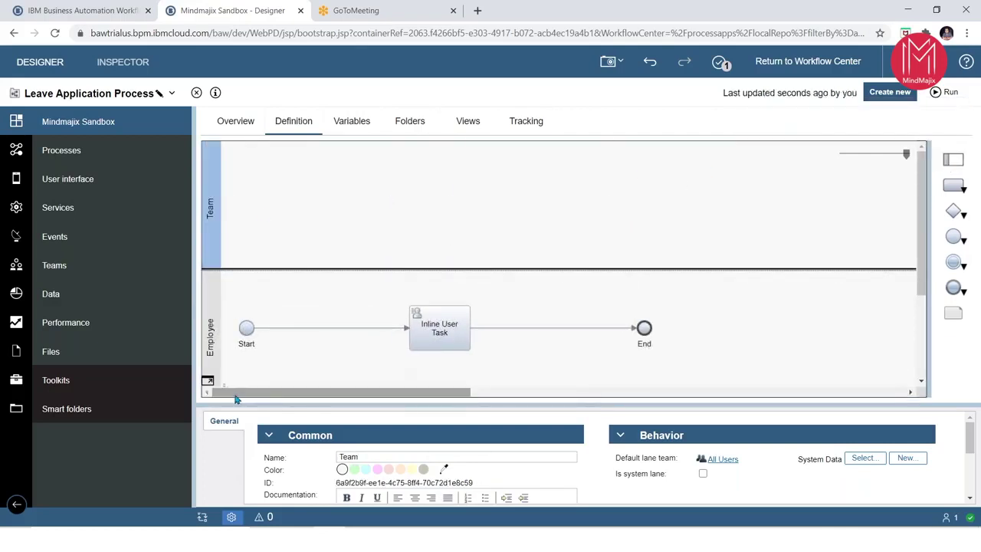
pyautogui.doubleClick(366, 458)
pyautogui.write('Manager')
pyautogui.click(326, 458)
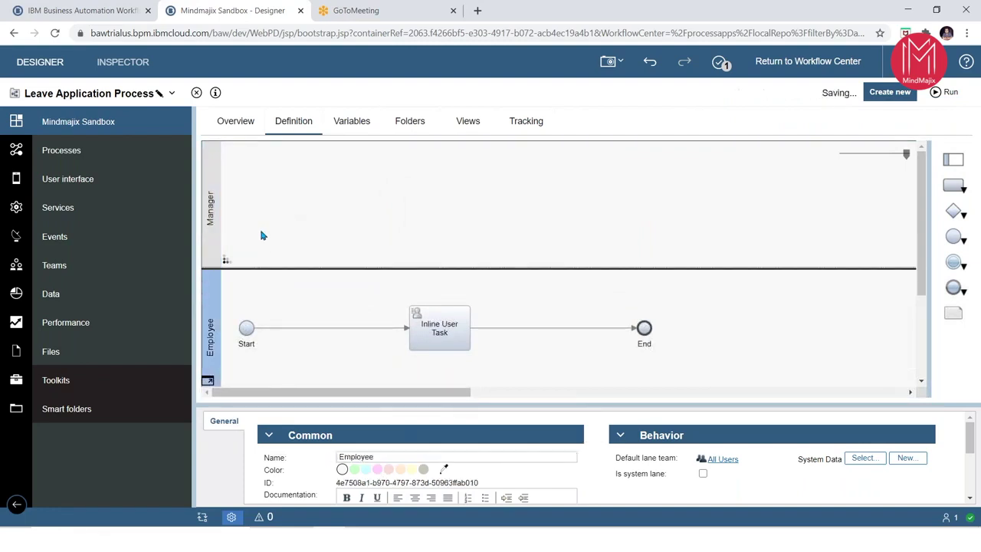
pyautogui.click(260, 291)
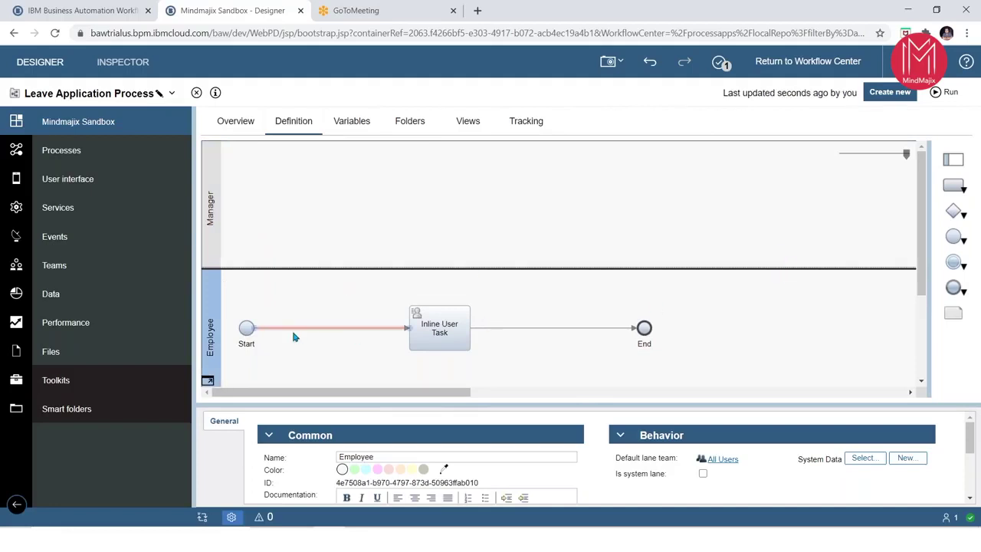
# Step: Add a user task activity to the Manager lane, above the employee's Inline User Task
pyautogui.click(291, 234)
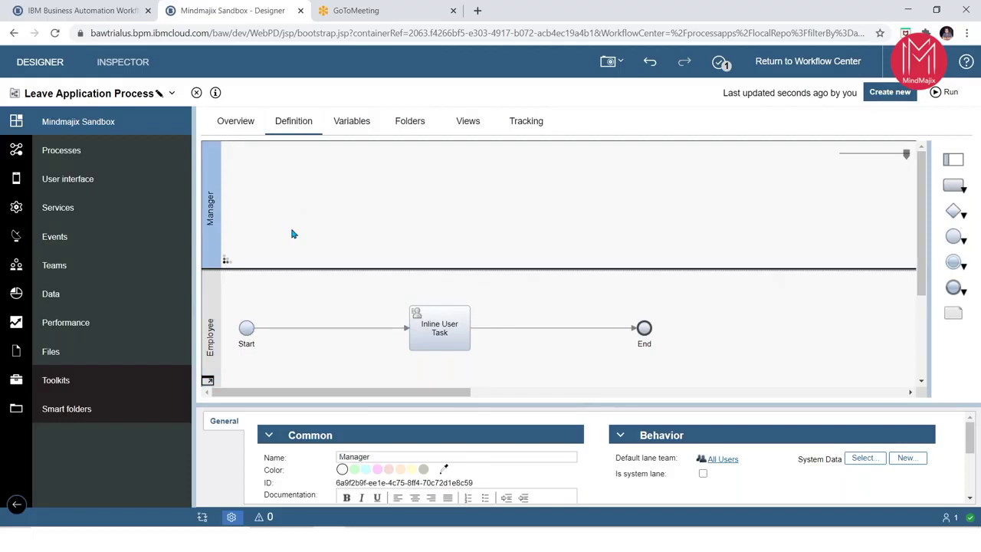
pyautogui.click(958, 188)
pyautogui.click(404, 190)
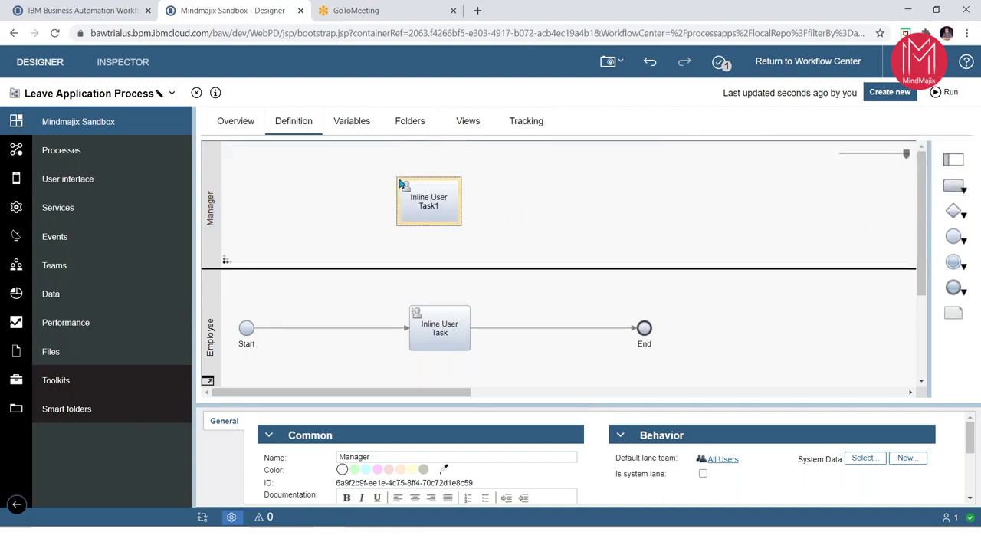
# Step: Reroute the employee task's flow through the manager task to the End event, with the End event placed in the Manager lane
pyautogui.click(625, 328)
pyautogui.moveTo(638, 330); pyautogui.dragTo(432, 226)
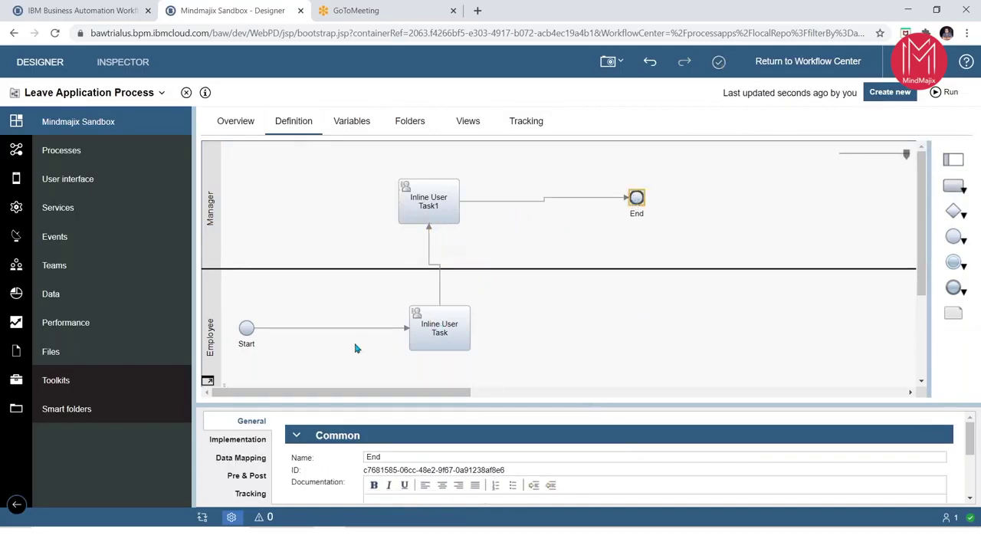
pyautogui.click(246, 331)
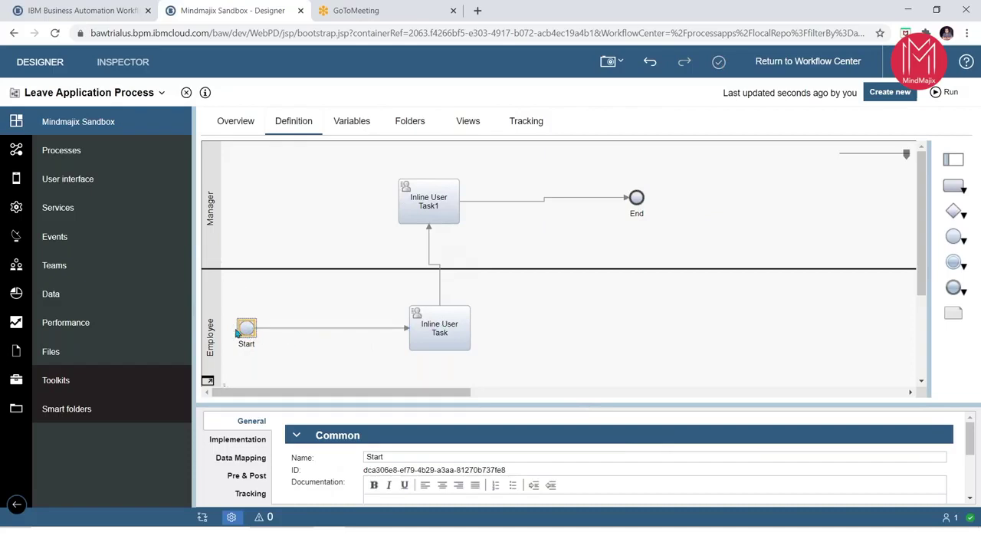
# Step: Rename the Inline User Task in the Employee lane as Employee Leave Application Task
pyautogui.click(454, 336)
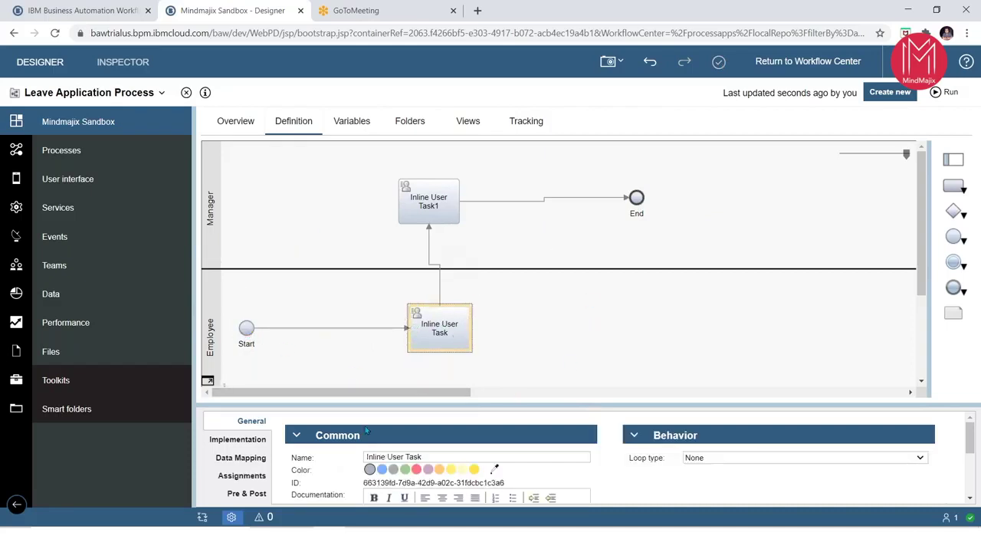
pyautogui.tripleClick(424, 457)
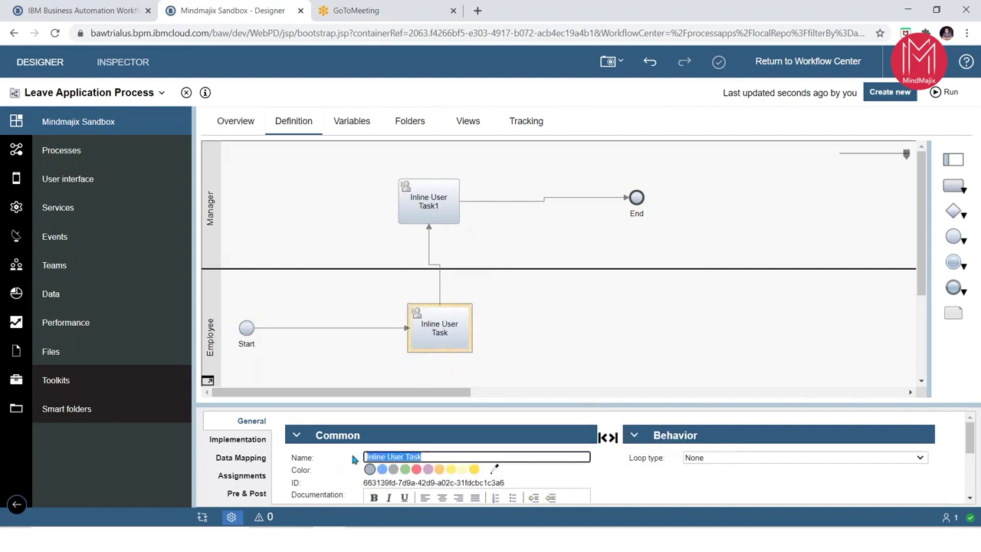
pyautogui.write('Employee Leave Application Task')
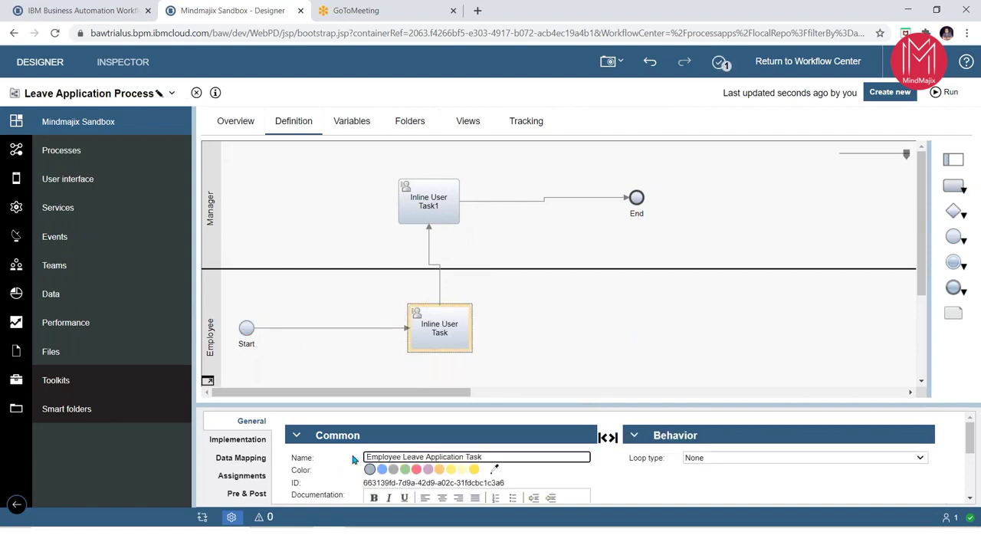
# Step: Rename the Manager lane's user task as Manager Action Task and align the employee task beneath it
pyautogui.click(428, 203)
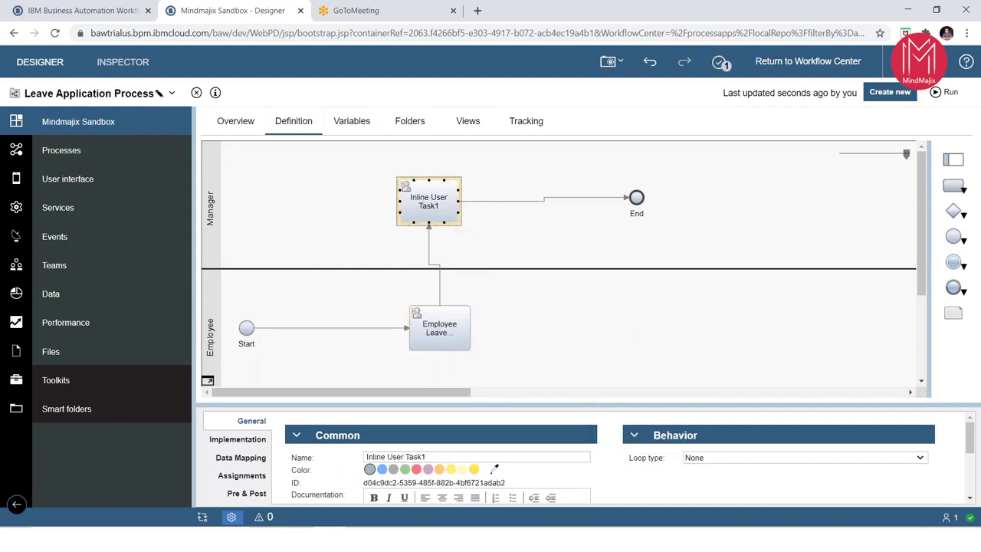
pyautogui.tripleClick(427, 458)
pyautogui.write('Manager Action Task')
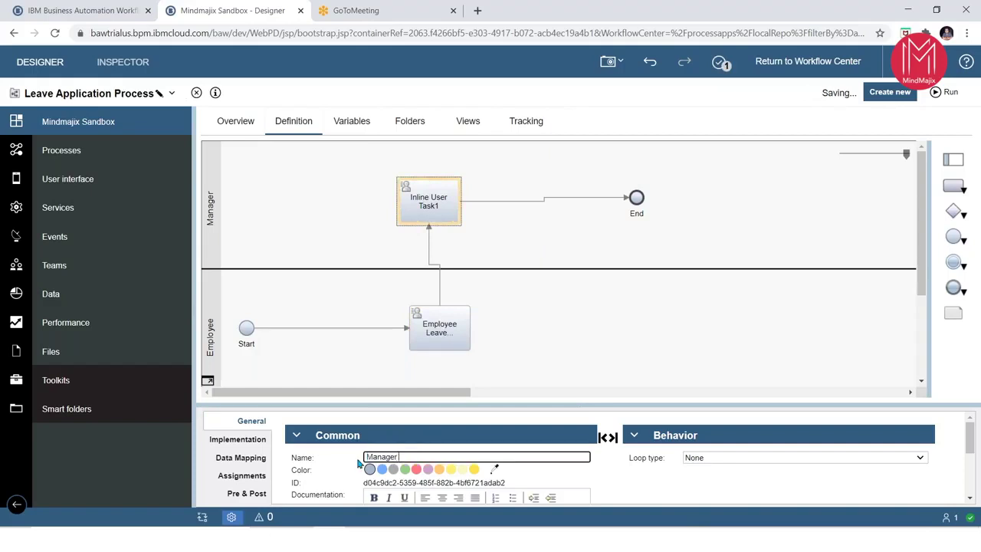
pyautogui.click(427, 328)
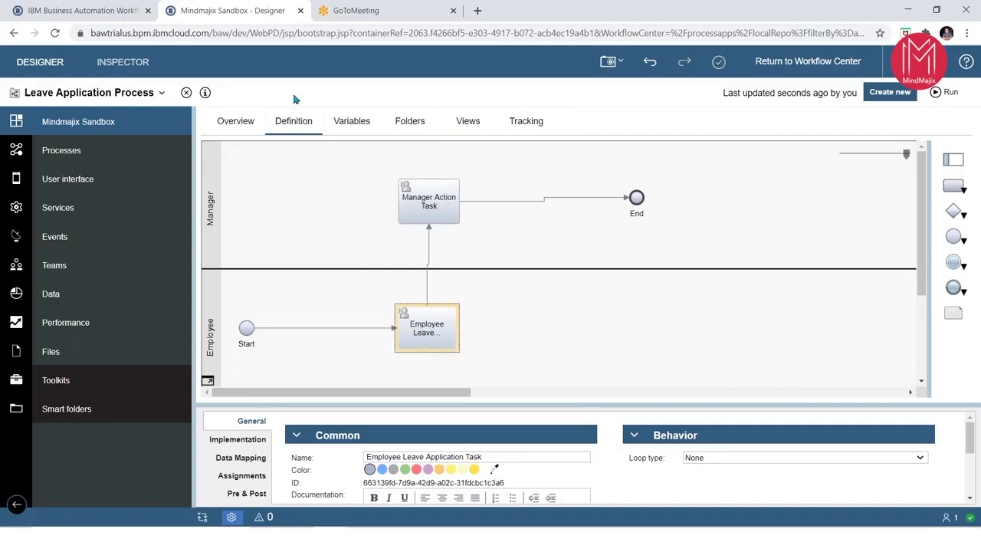
# Step: Close the Leave Application Process, reopen it from the app's list of processes, and check that list again
pyautogui.click(187, 94)
pyautogui.click(186, 93)
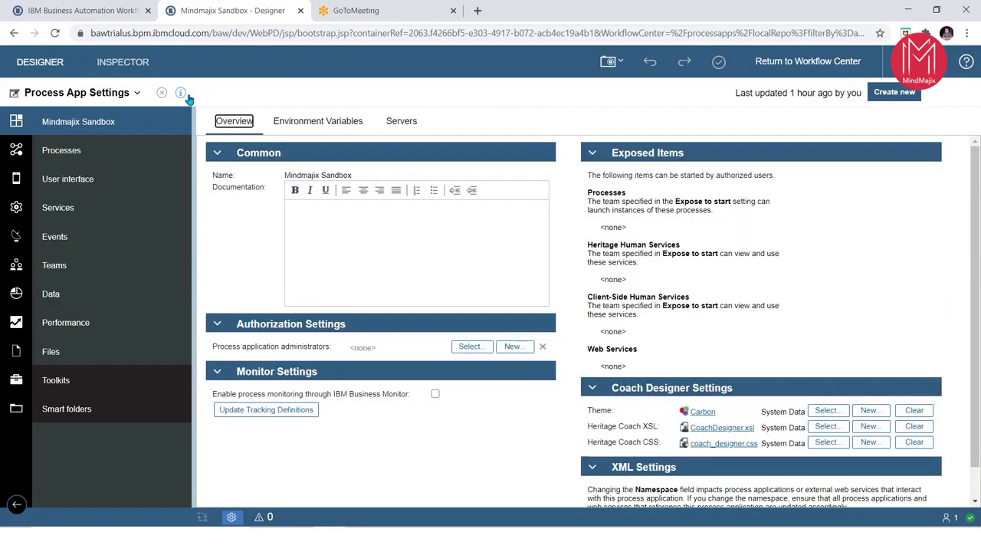
pyautogui.click(74, 152)
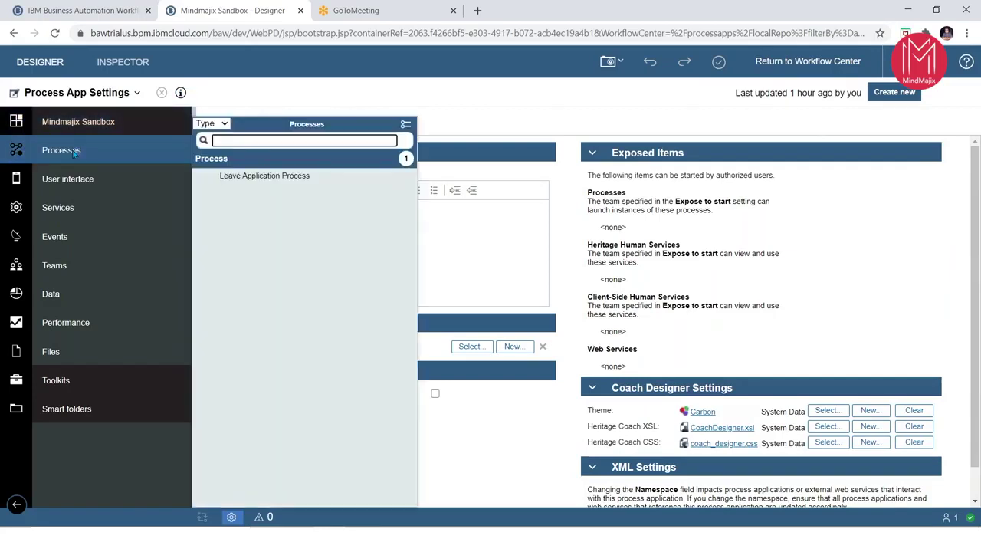
pyautogui.click(260, 177)
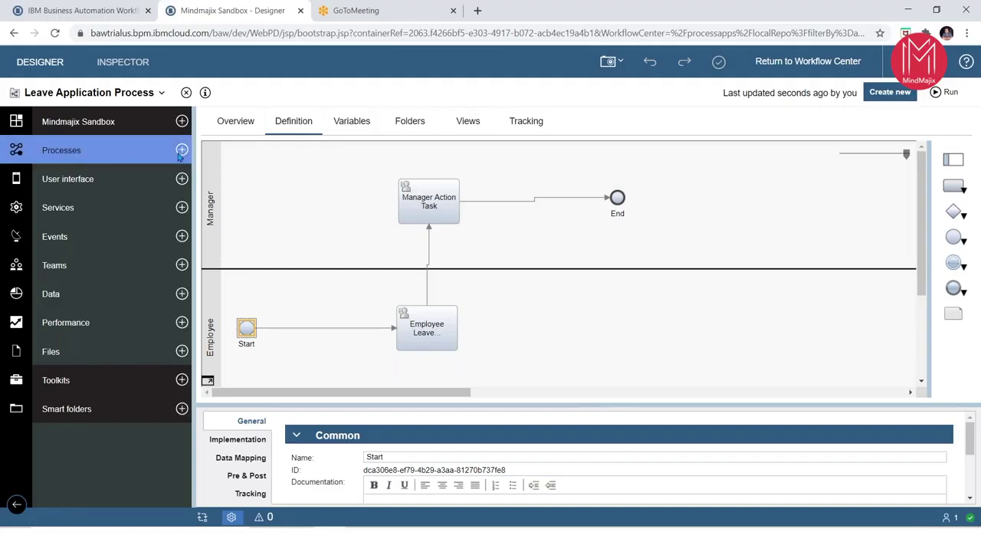
pyautogui.click(112, 158)
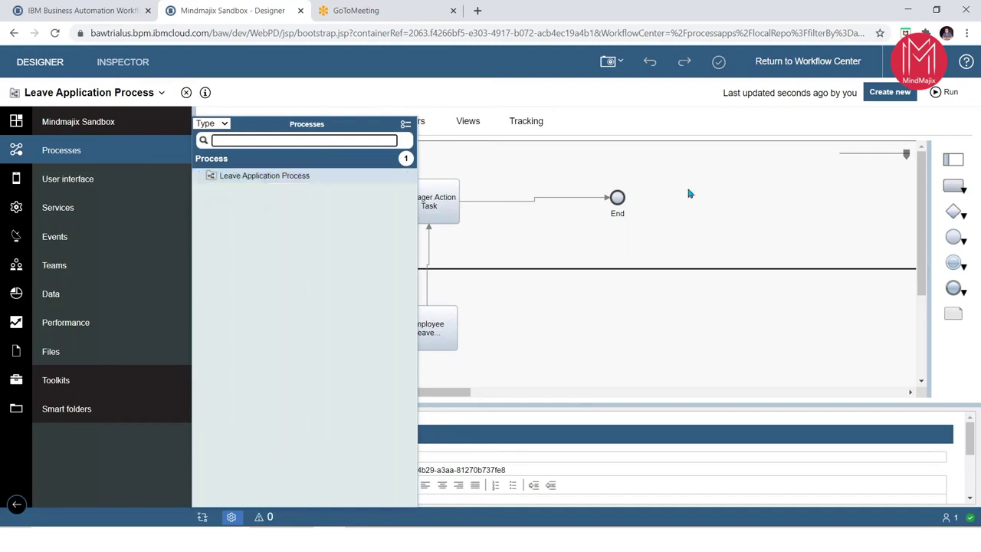
pyautogui.click(675, 225)
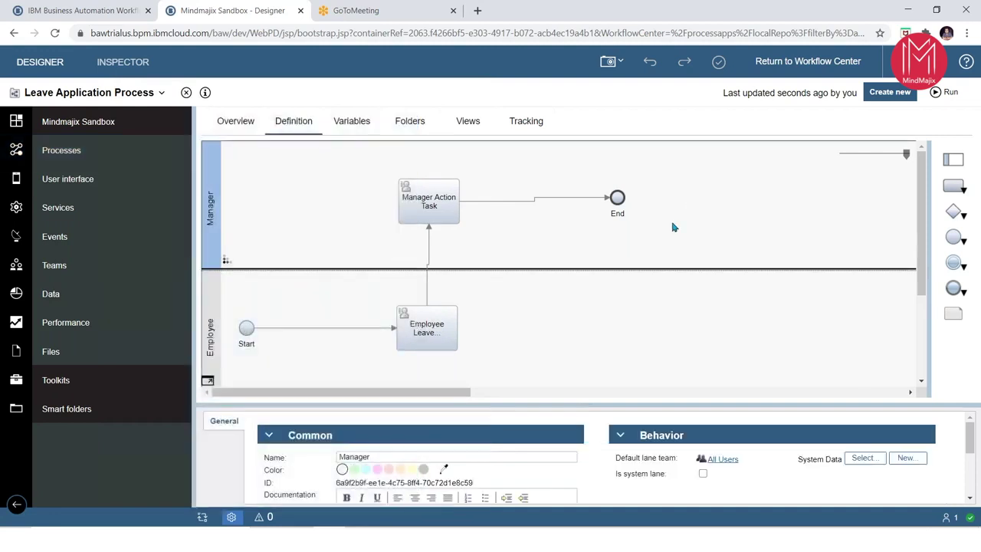